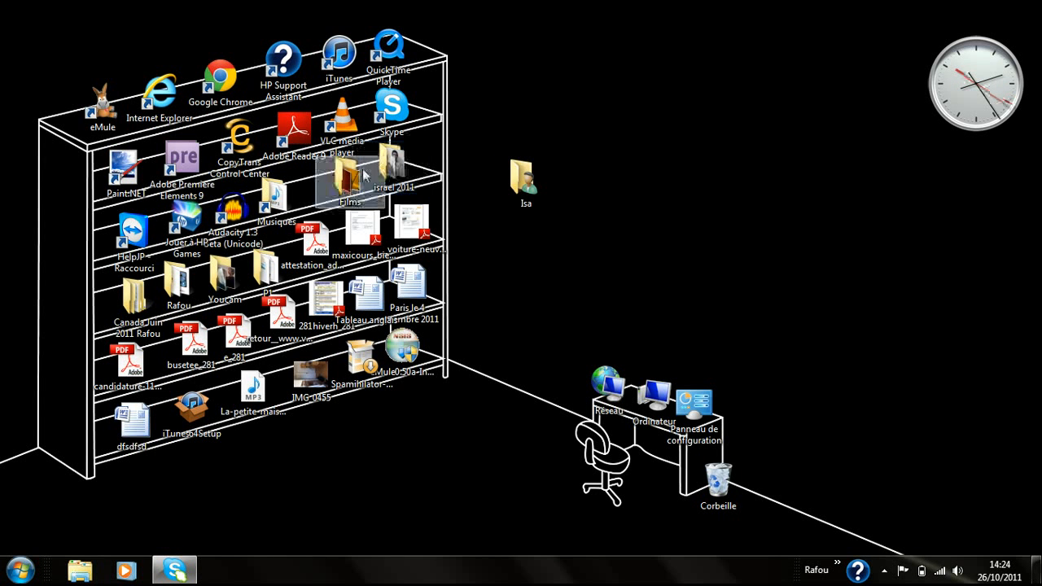
- Open Paint.NET and paste the copied cat picture, enlarging the canvas to fit it
{"action": "double_click", "coordinate": [128, 171]}
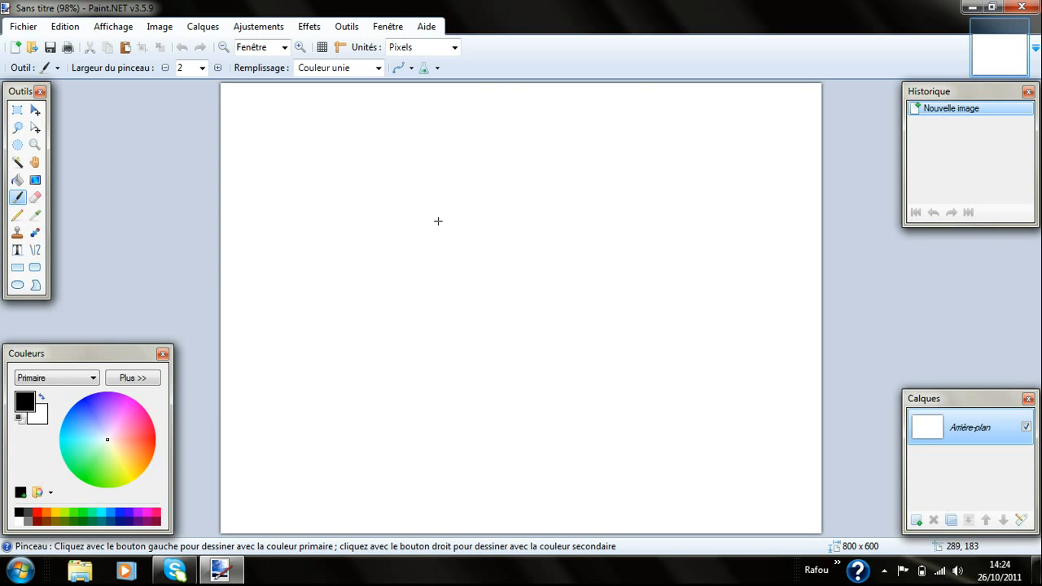
{"action": "left_click", "coordinate": [126, 53]}
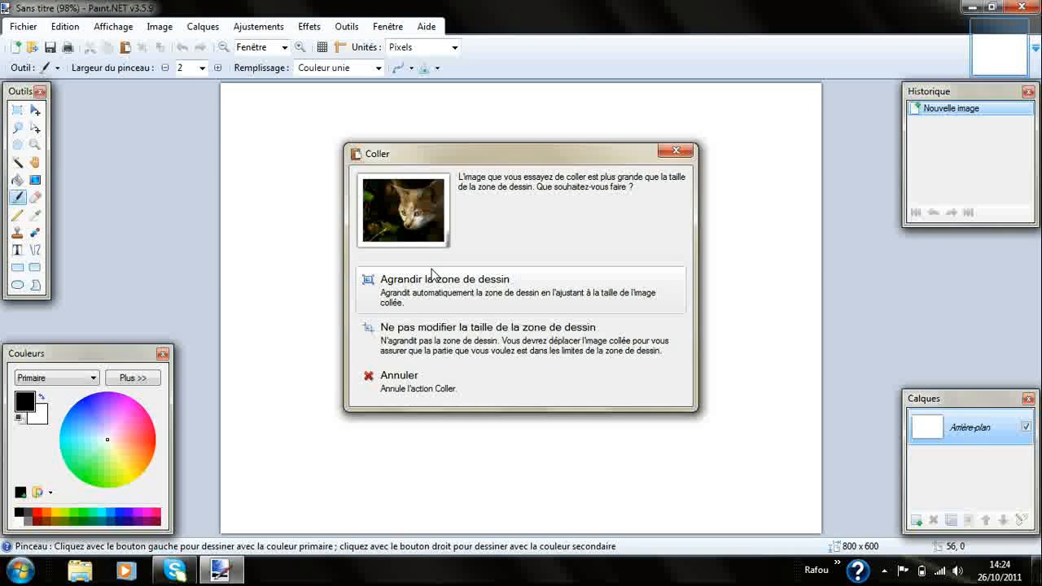
{"action": "left_click", "coordinate": [440, 281]}
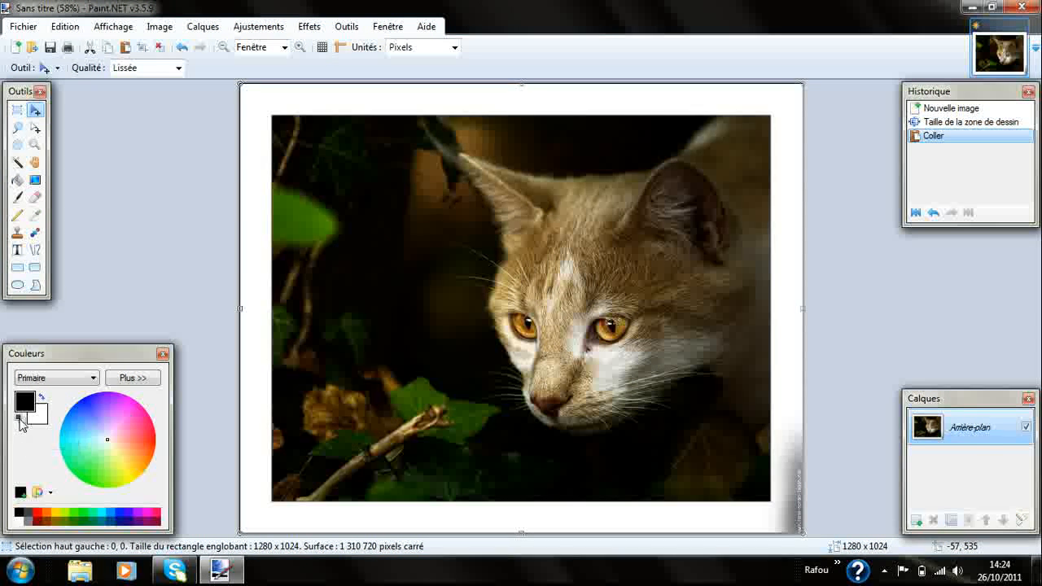
- Add a new layer above the cat picture and fill it entirely with black
{"action": "left_click", "coordinate": [44, 399]}
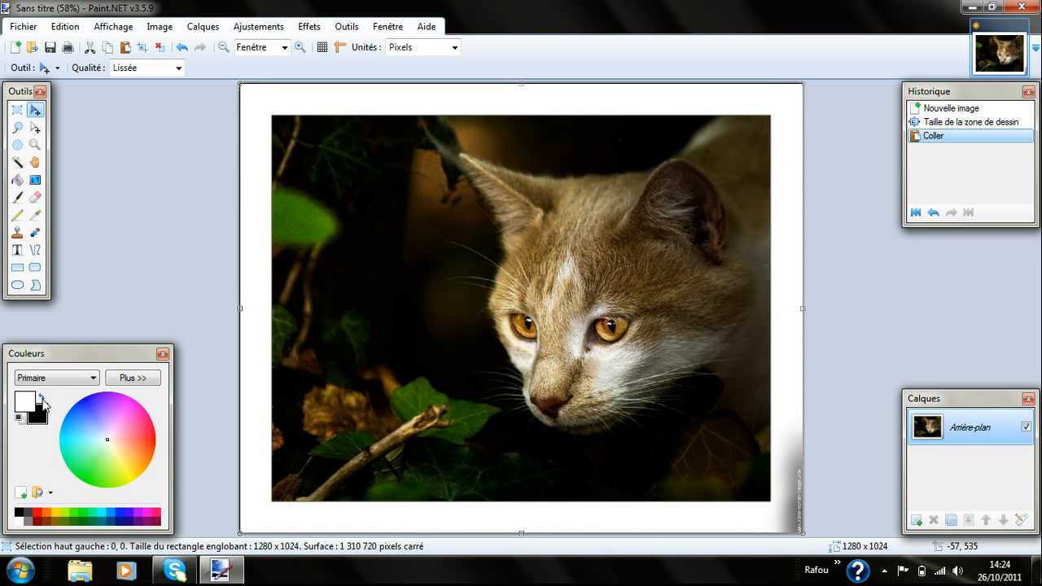
{"action": "left_click", "coordinate": [924, 518]}
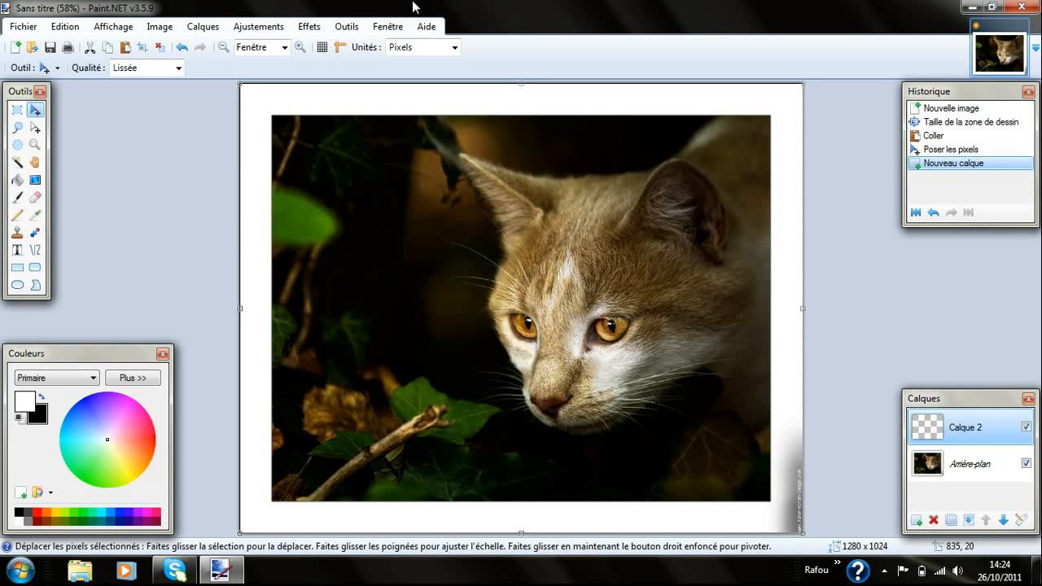
{"action": "left_click", "coordinate": [17, 179]}
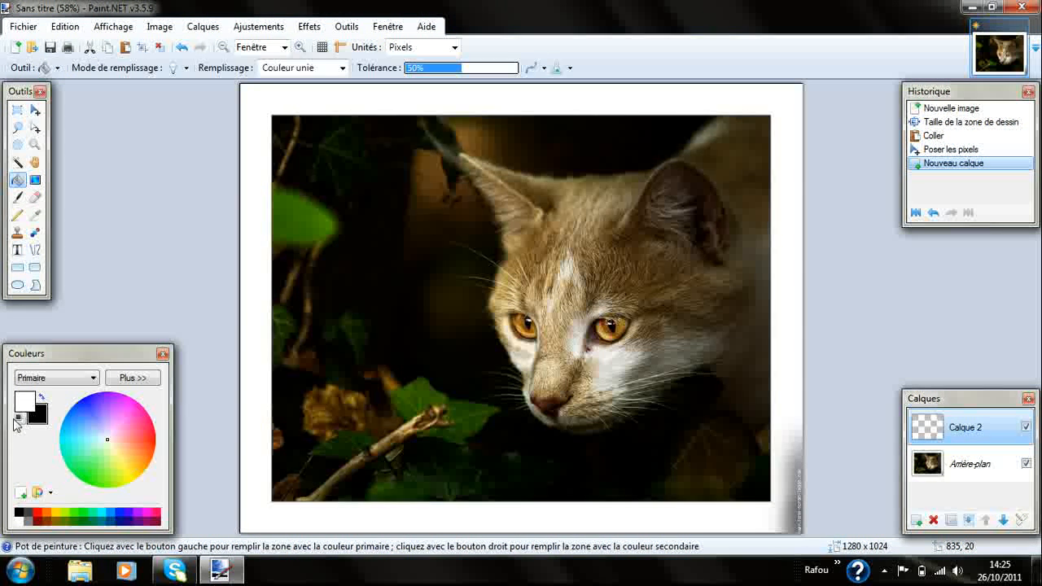
{"action": "left_click", "coordinate": [17, 419]}
{"action": "left_click", "coordinate": [326, 318]}
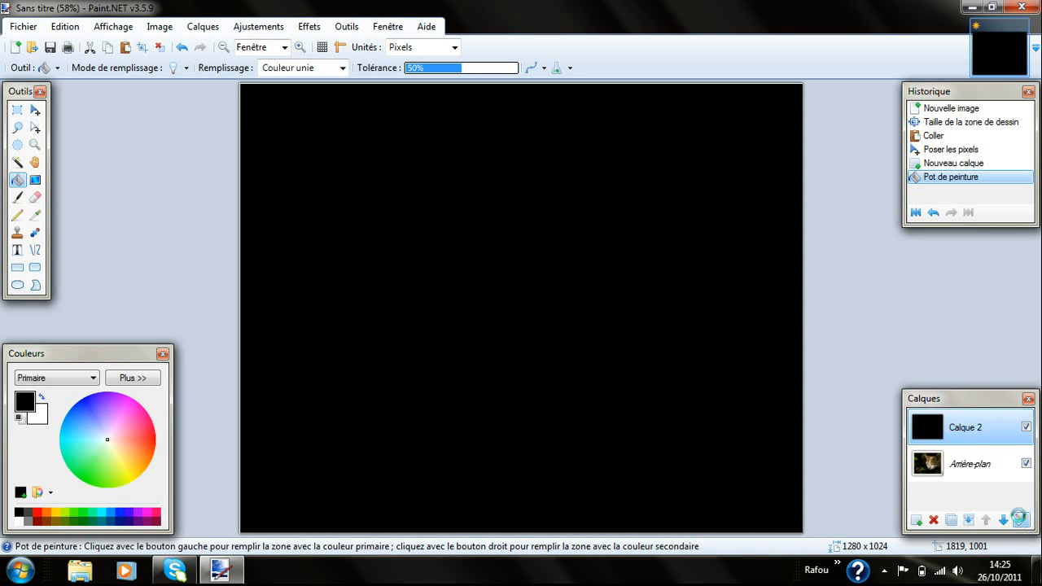
- Set the black layer's blending mode to Écran
{"action": "left_click", "coordinate": [1021, 521]}
{"action": "left_click", "coordinate": [551, 291]}
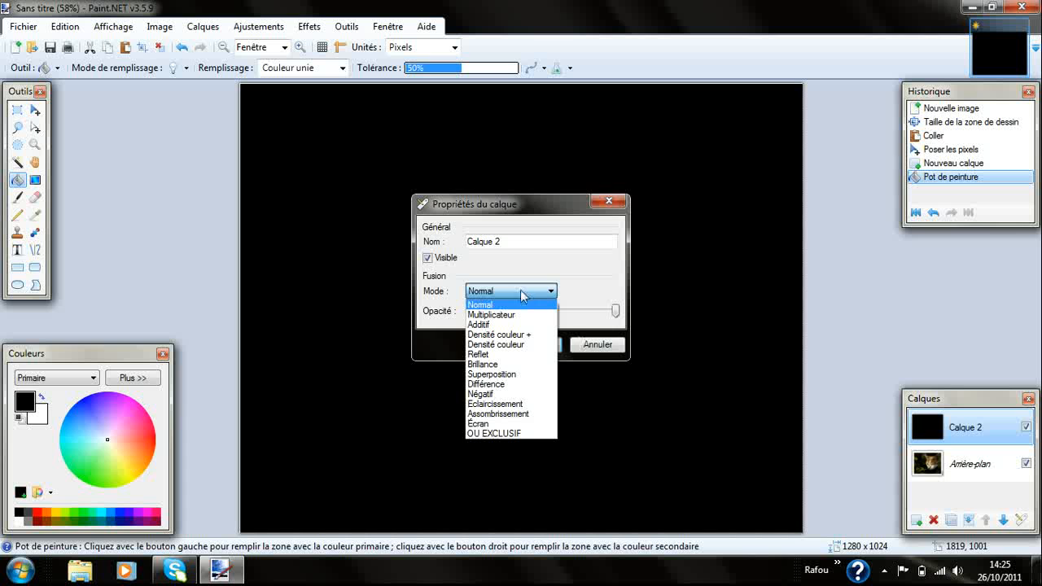
{"action": "left_click", "coordinate": [514, 424]}
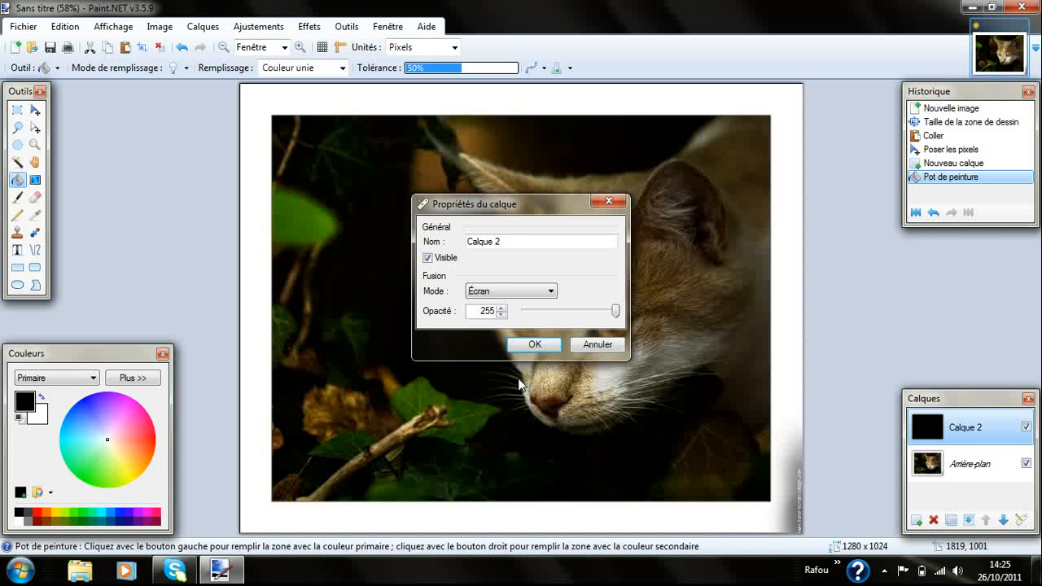
{"action": "left_click", "coordinate": [534, 344]}
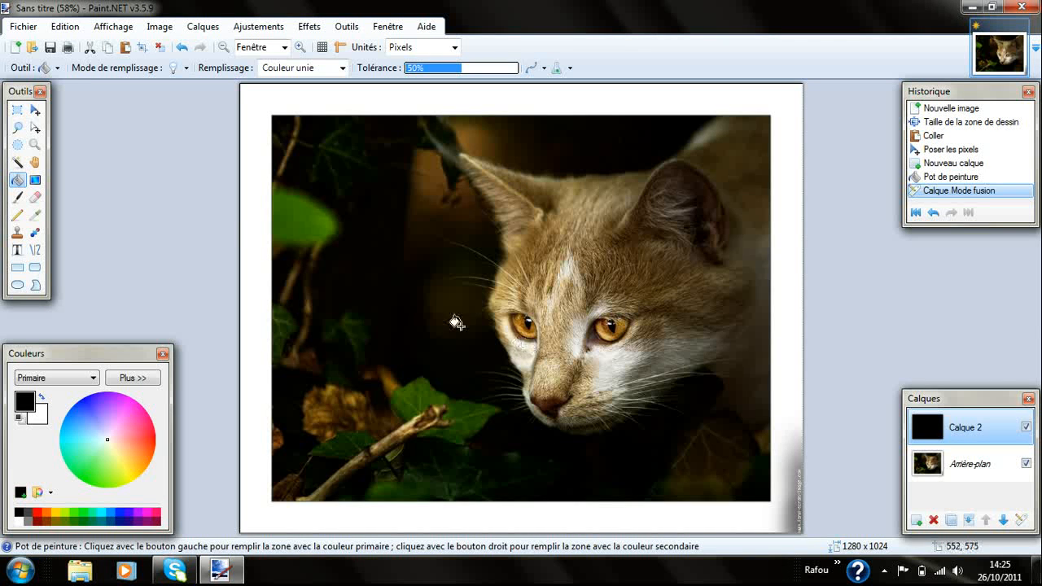
- Draw two white straight lines, width 60 with an Arrondi start, from the cat's eyes to the picture's lower-left edge on the black layer
{"action": "left_click", "coordinate": [43, 399]}
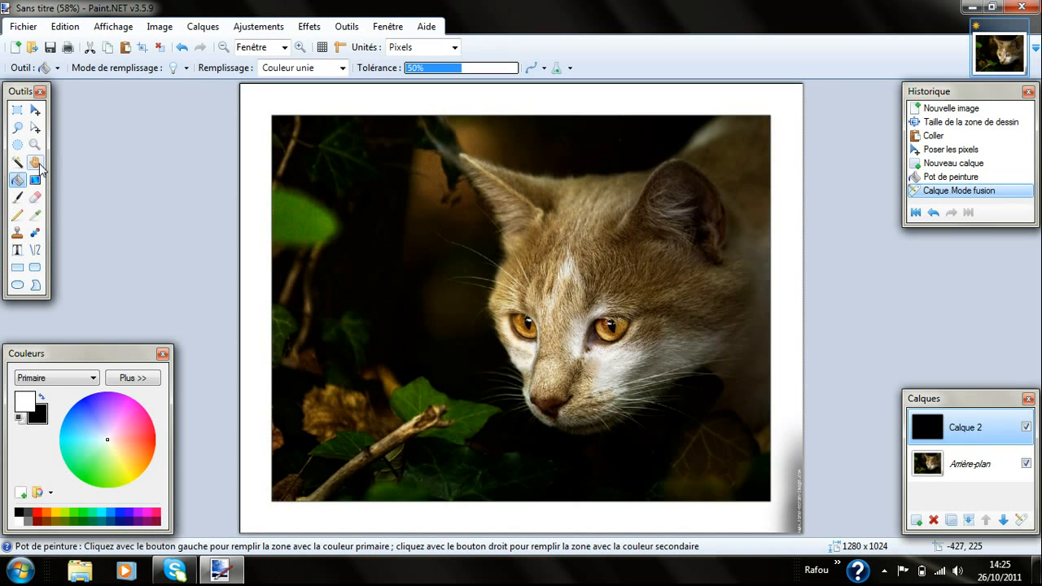
{"action": "left_click", "coordinate": [35, 250]}
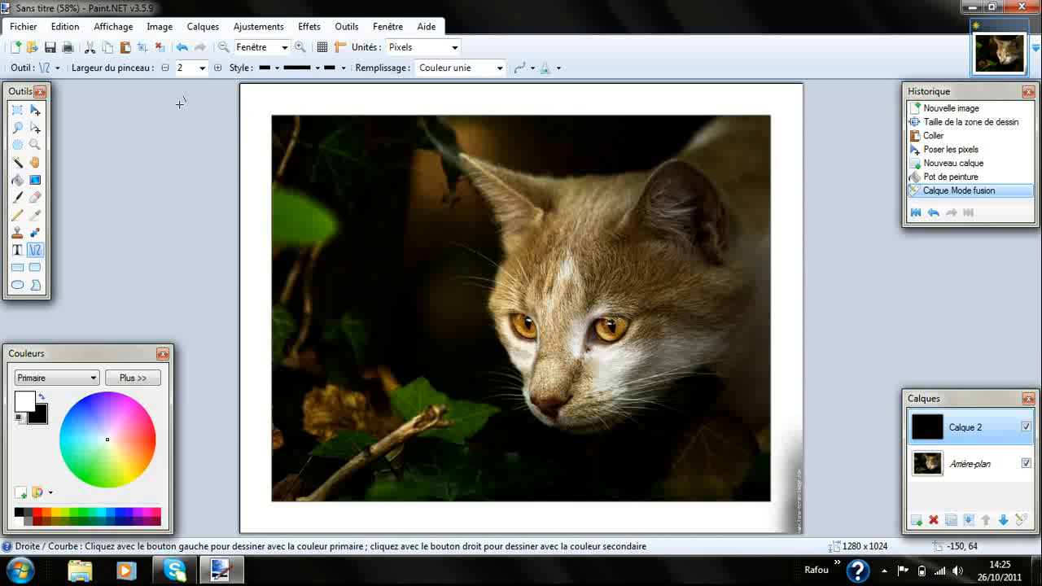
{"action": "left_click", "coordinate": [203, 68]}
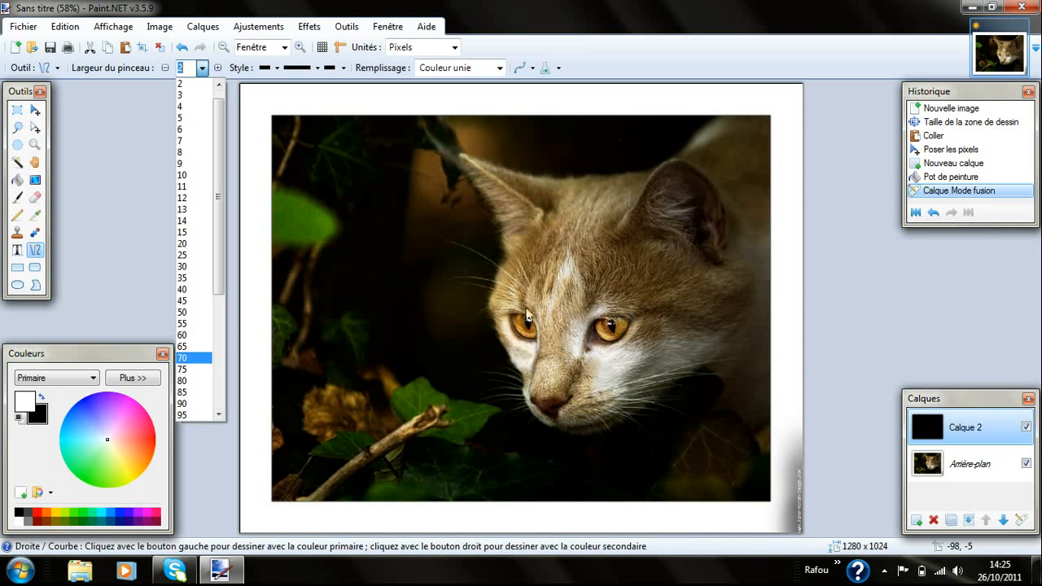
{"action": "left_click", "coordinate": [187, 335]}
{"action": "left_click", "coordinate": [275, 69]}
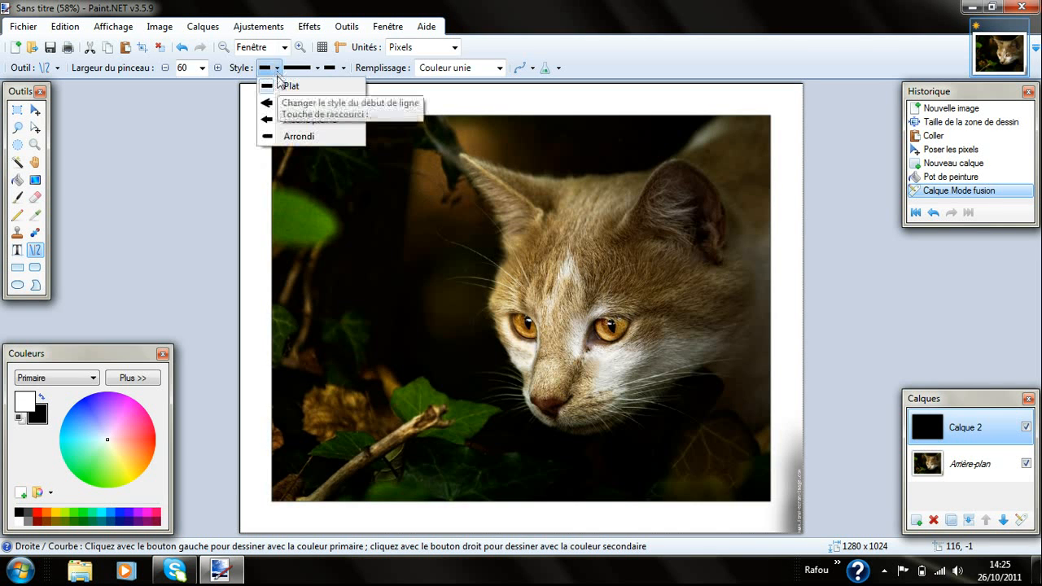
{"action": "left_click", "coordinate": [289, 137]}
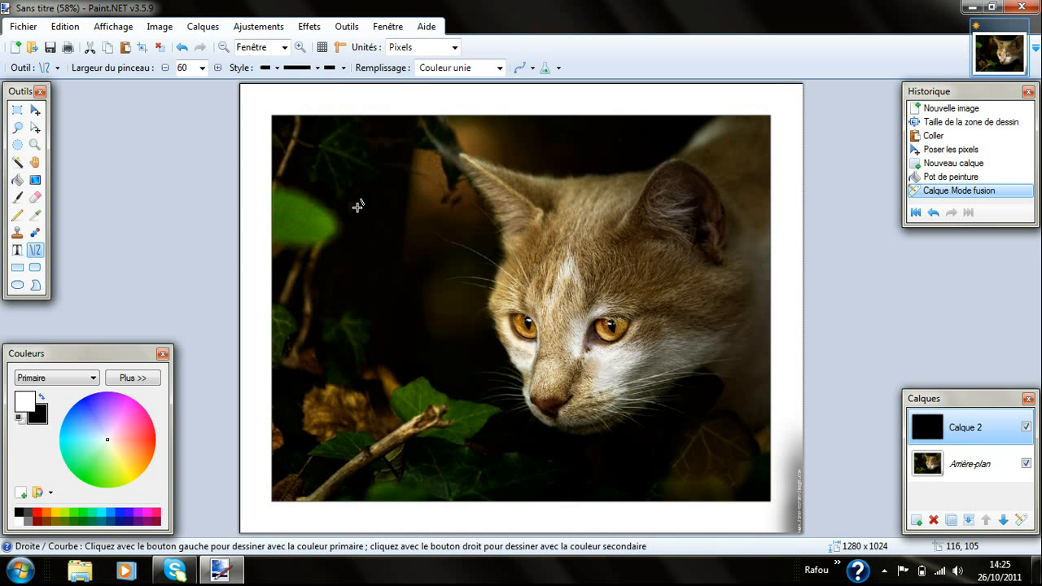
{"action": "left_click_drag", "start_coordinate": [526, 326], "coordinate": [249, 485]}
{"action": "key", "text": "Return"}
{"action": "left_click_drag", "start_coordinate": [610, 330], "coordinate": [314, 523]}
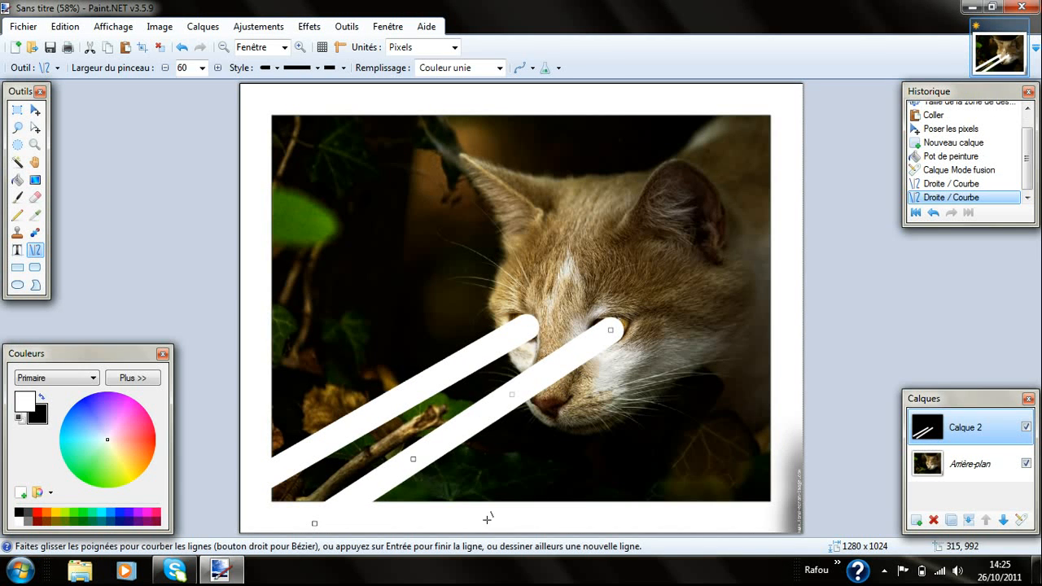
- Add another new layer on top and fill it entirely with bright green
{"action": "left_click", "coordinate": [917, 521]}
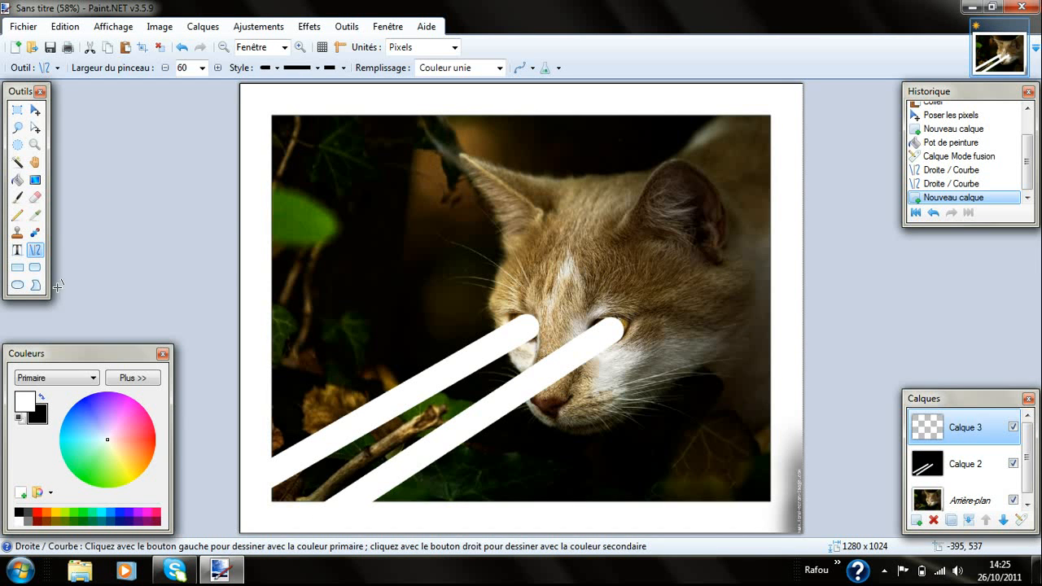
{"action": "left_click", "coordinate": [17, 179]}
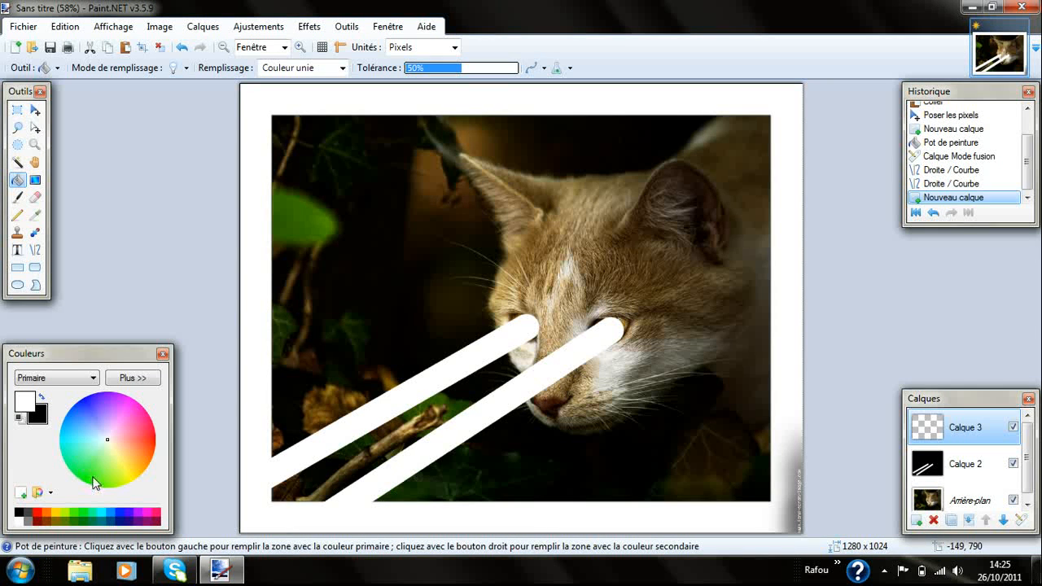
{"action": "mouse_move", "coordinate": [96, 474]}
{"action": "left_mouse_down"}
{"action": "mouse_move", "coordinate": [86, 470]}
{"action": "mouse_move", "coordinate": [74, 498]}
{"action": "left_mouse_up"}
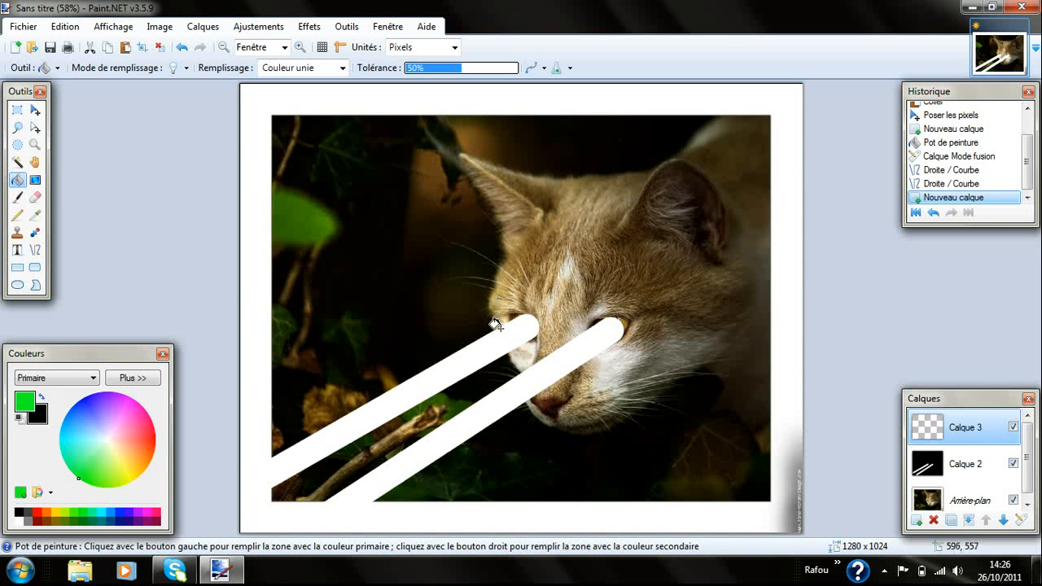
{"action": "left_click", "coordinate": [403, 228]}
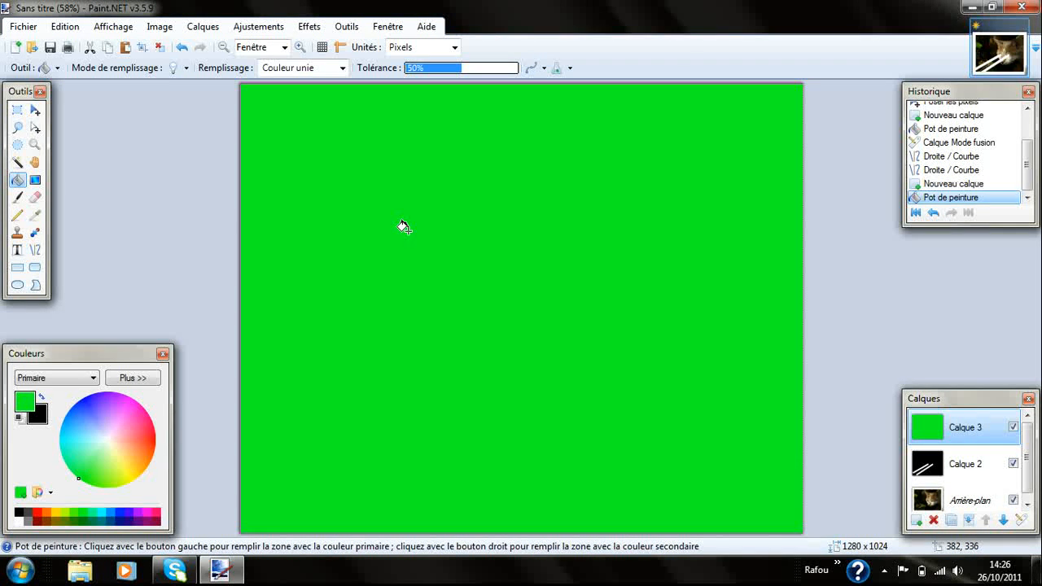
- Set the green layer's blending mode to Superposition
{"action": "left_click", "coordinate": [1021, 521]}
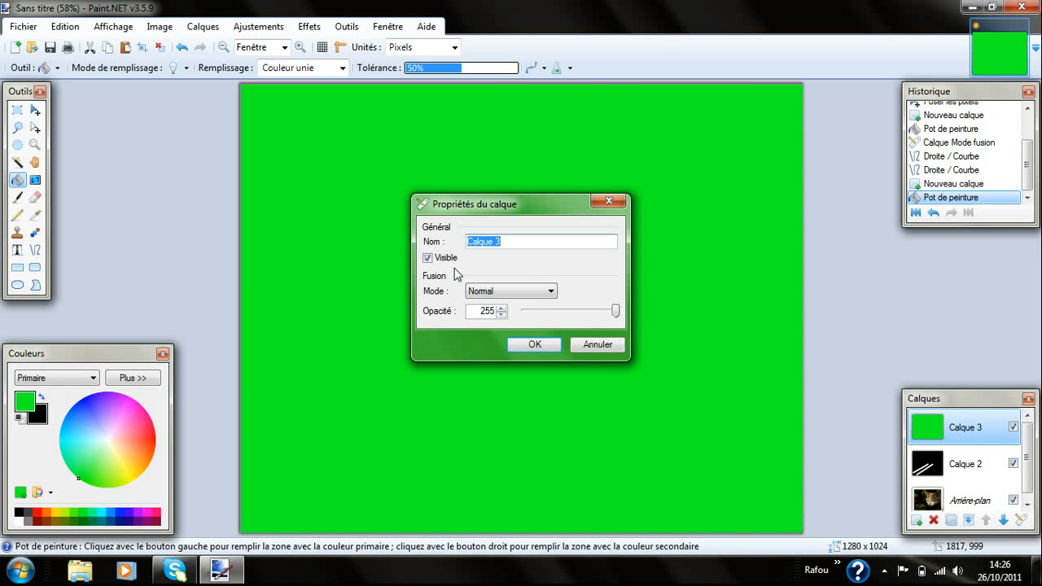
{"action": "left_click", "coordinate": [541, 293]}
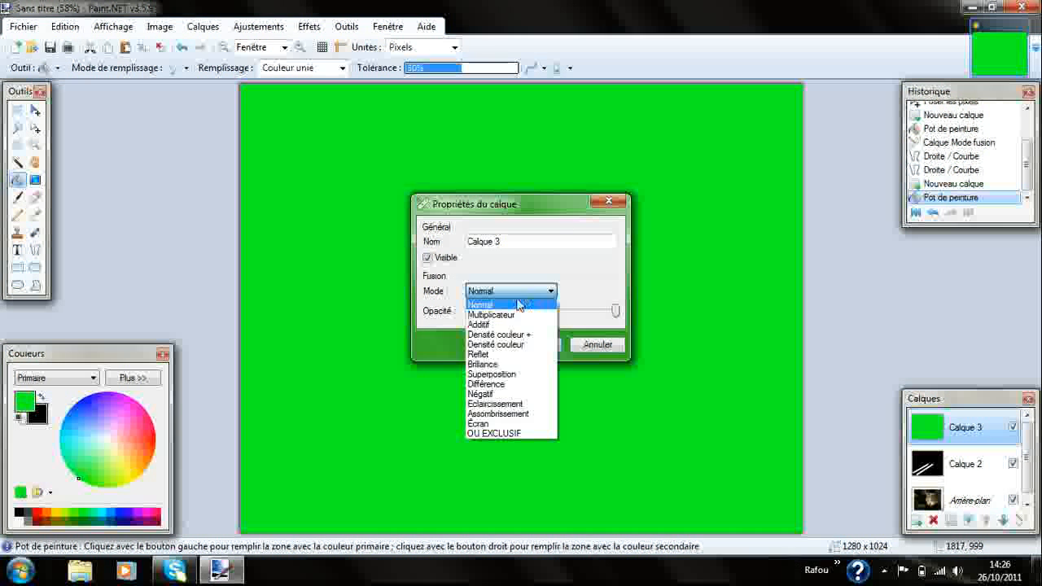
{"action": "left_click", "coordinate": [509, 375]}
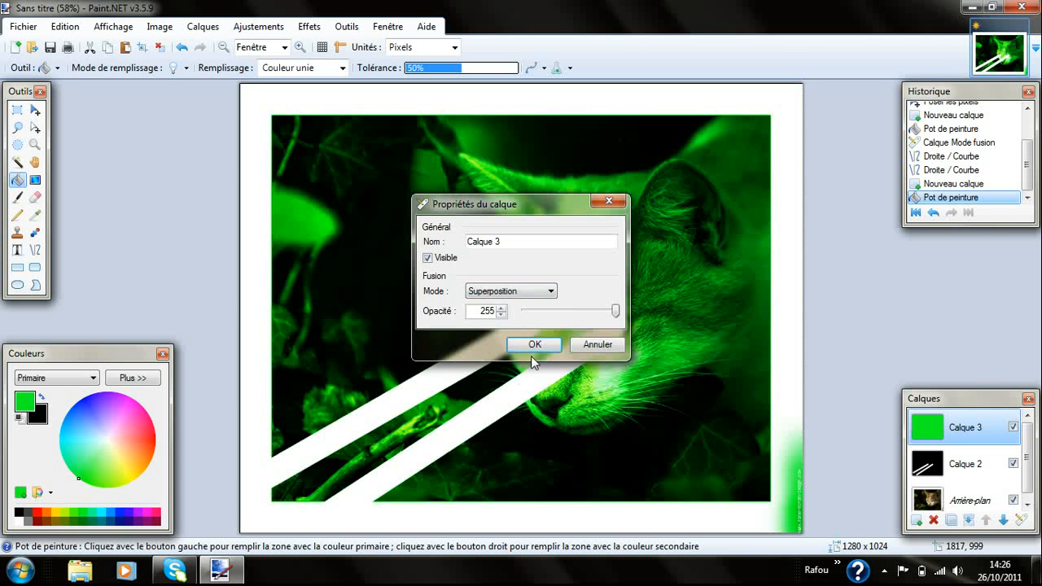
{"action": "left_click", "coordinate": [538, 345]}
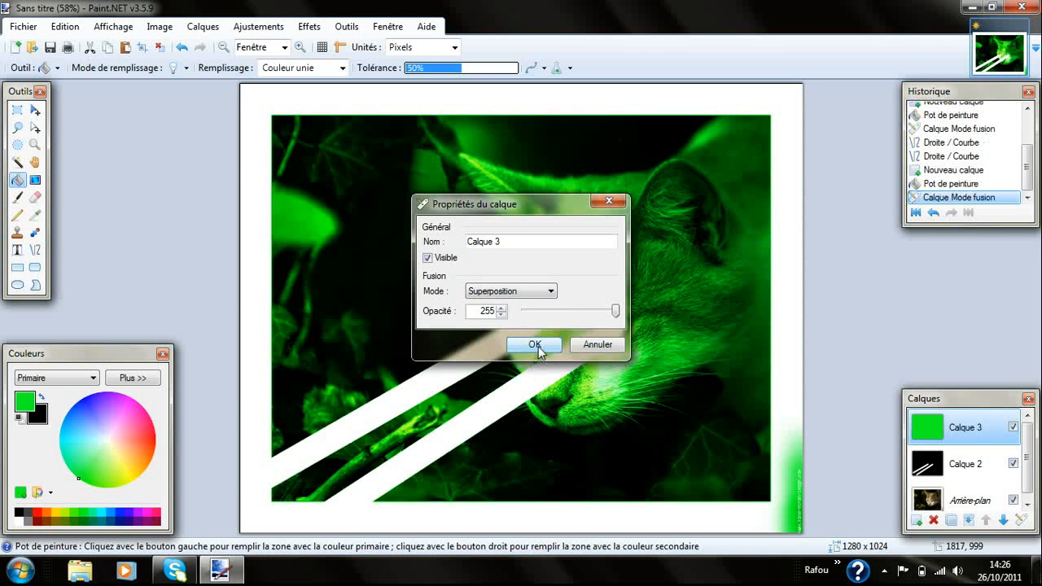
- Apply a Flou gaussien with a radius of 27 to the layer holding the two white beams
{"action": "left_click", "coordinate": [960, 463]}
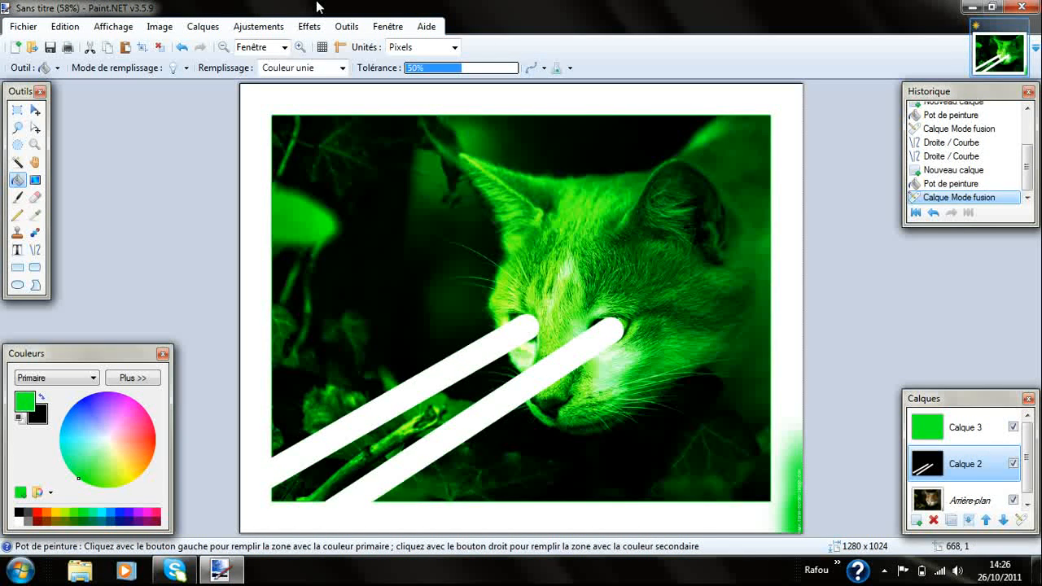
{"action": "left_click", "coordinate": [319, 26]}
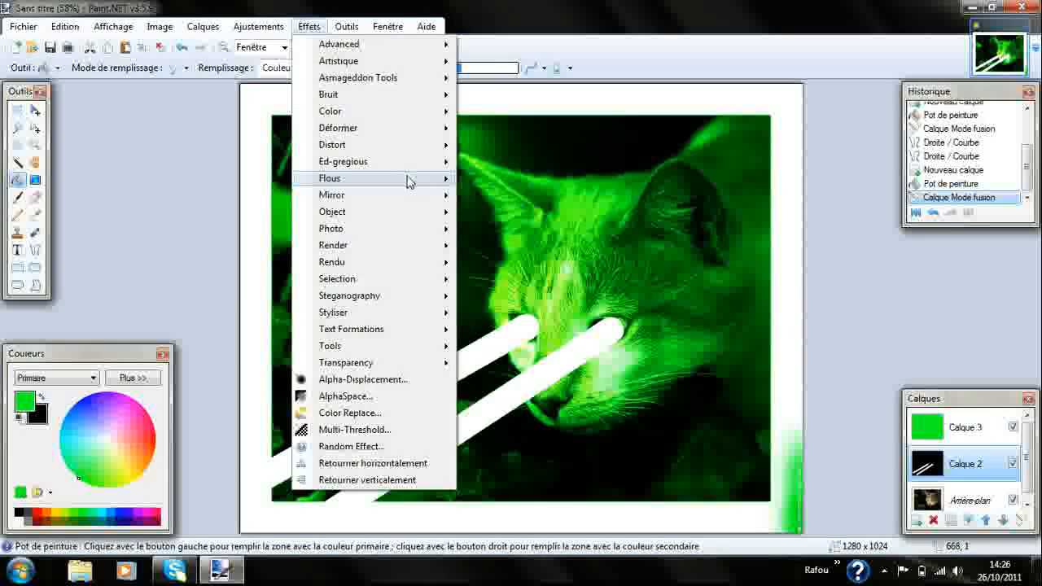
{"action": "mouse_move", "coordinate": [410, 180]}
{"action": "left_click", "coordinate": [560, 263]}
{"action": "left_click_drag", "start_coordinate": [558, 237], "coordinate": [637, 184]}
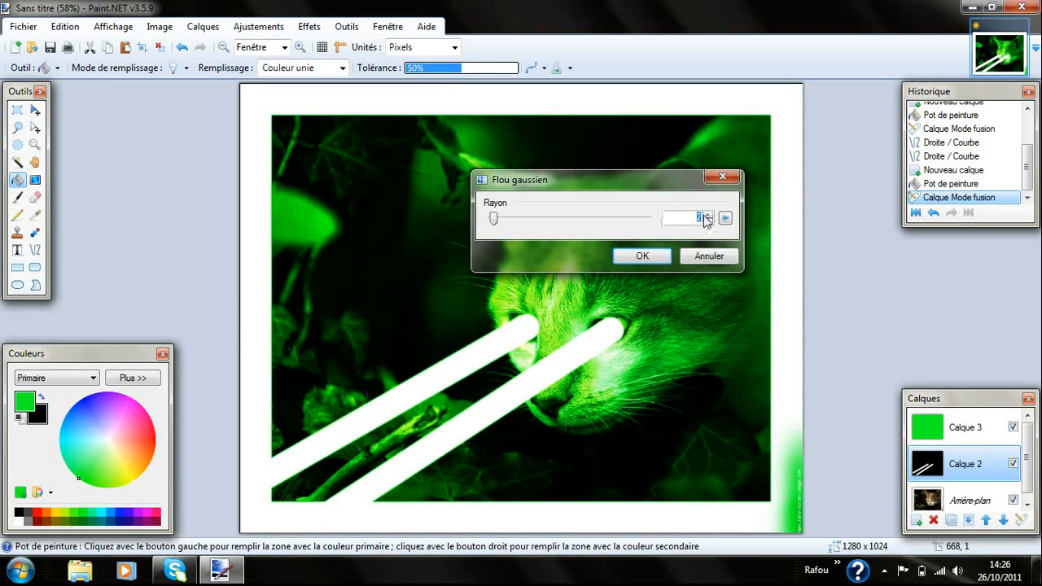
{"action": "left_click", "coordinate": [707, 215]}
{"action": "left_click", "coordinate": [707, 215]}
{"action": "left_click", "coordinate": [706, 215]}
{"action": "left_click", "coordinate": [706, 215]}
{"action": "left_click", "coordinate": [707, 215]}
{"action": "left_click", "coordinate": [706, 214]}
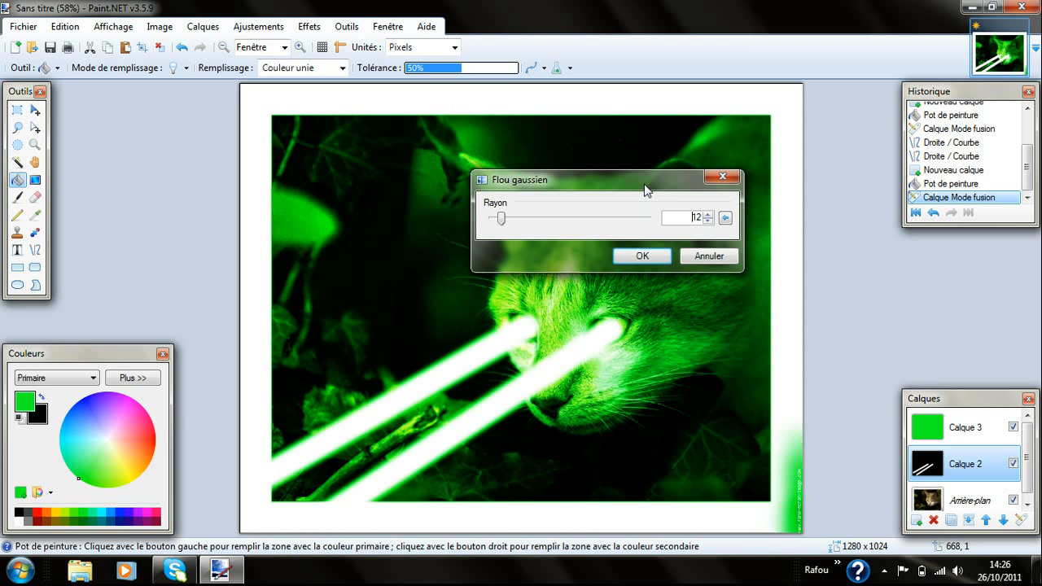
{"action": "left_click", "coordinate": [708, 215]}
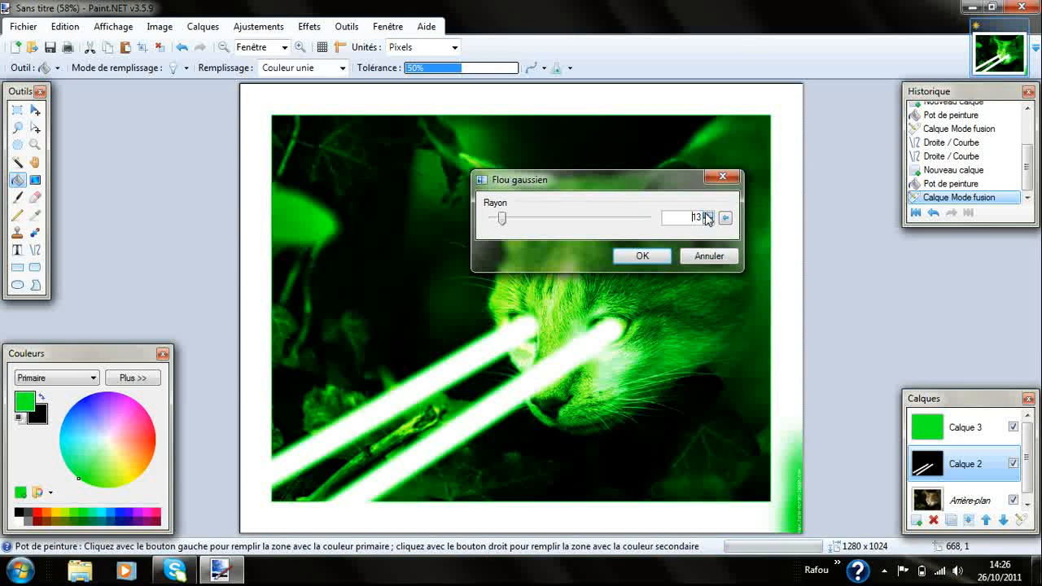
{"action": "left_click", "coordinate": [707, 220]}
{"action": "left_click", "coordinate": [708, 221]}
{"action": "left_click", "coordinate": [707, 216]}
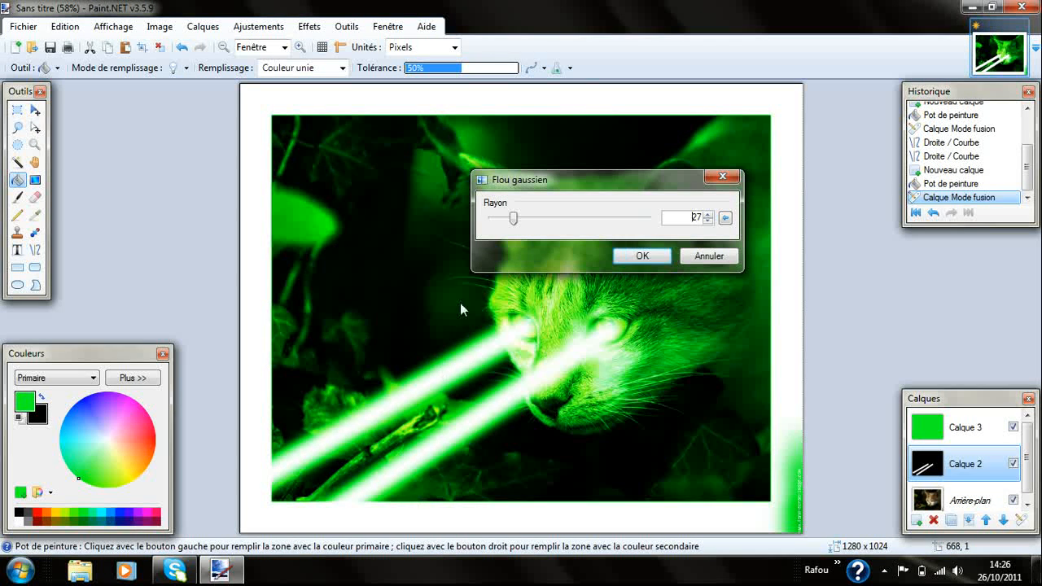
{"action": "left_click", "coordinate": [631, 258]}
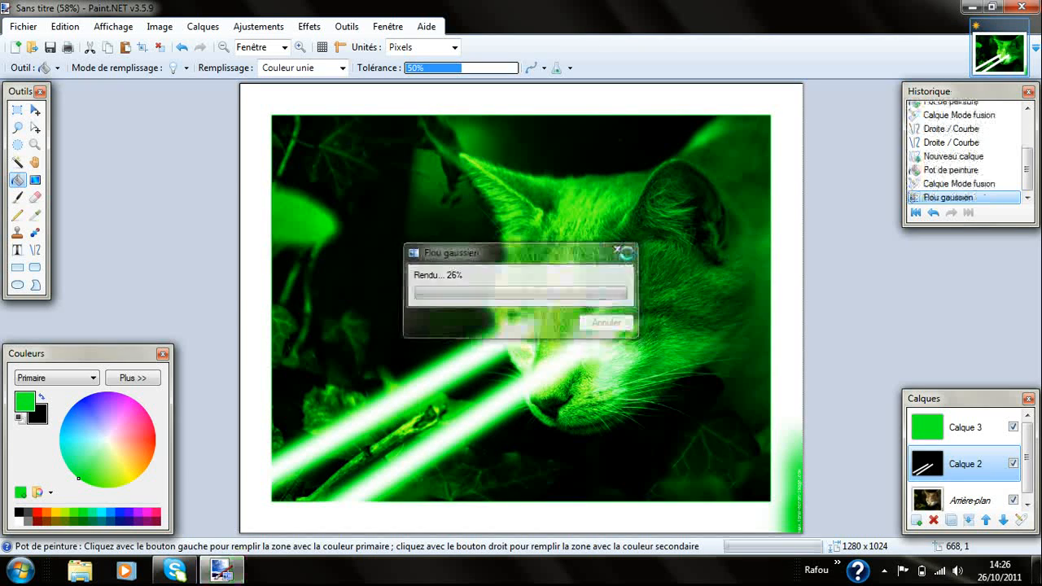
- Merge the green layer down into the beam layer, and merge that result into the background
{"action": "left_click", "coordinate": [962, 427]}
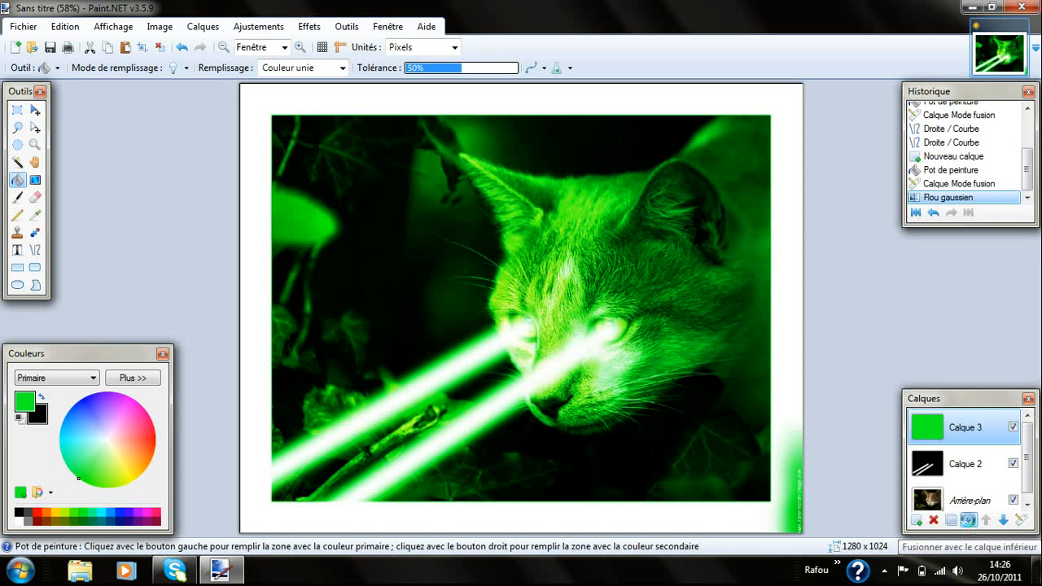
{"action": "left_click", "coordinate": [968, 519]}
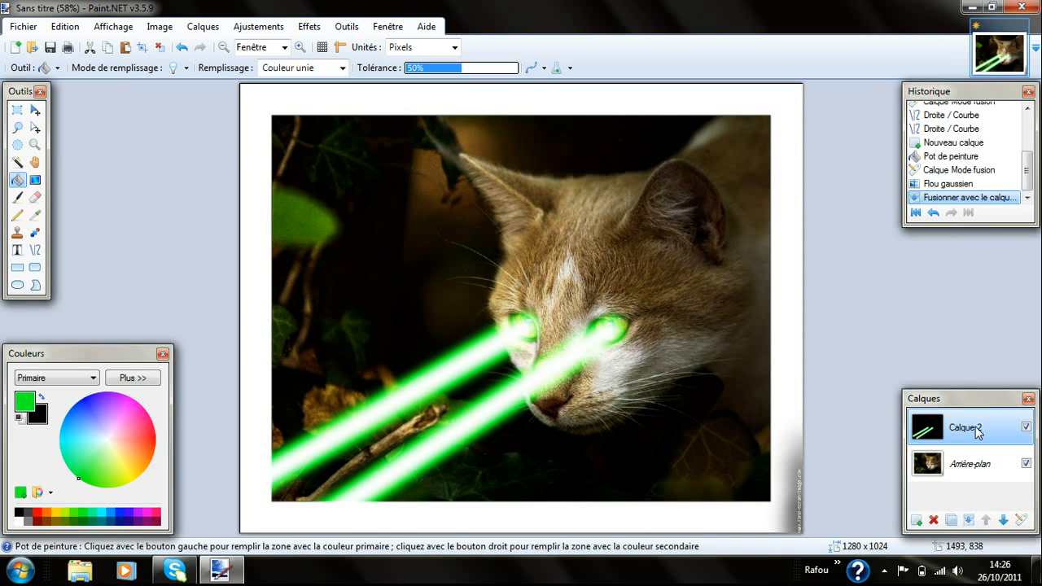
{"action": "left_click", "coordinate": [968, 519]}
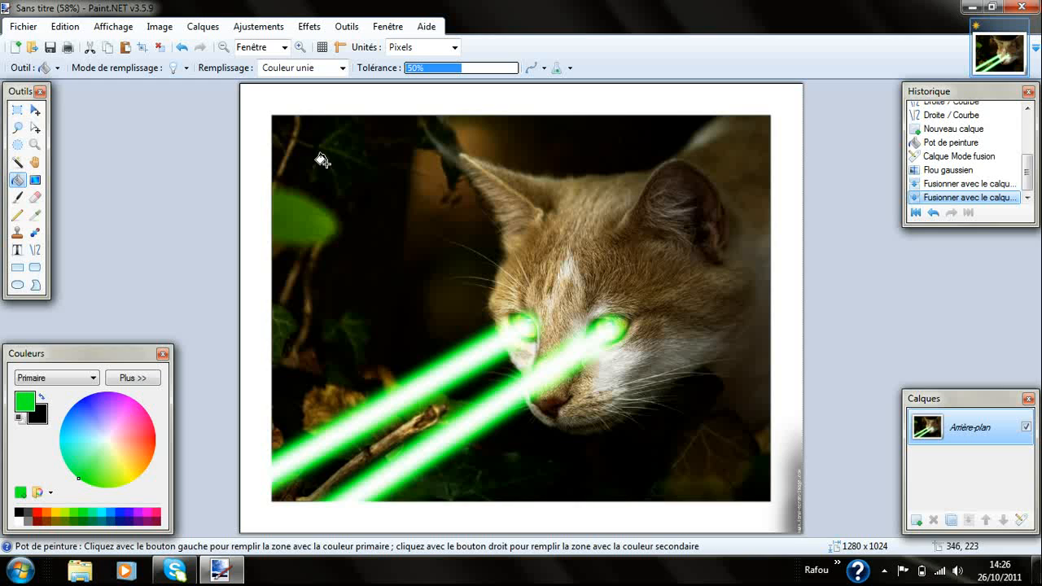
- Set up saving the picture under a new name, as a PNG file named "Chat laser vert" in the Fonds d' écran folder
{"action": "left_click", "coordinate": [23, 26]}
{"action": "left_click", "coordinate": [91, 149]}
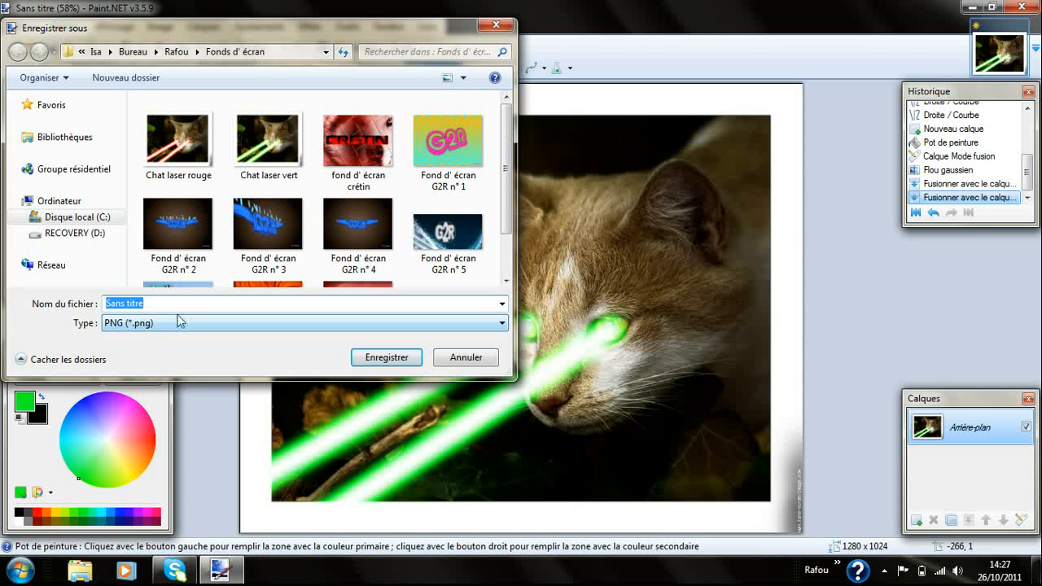
{"action": "left_click", "coordinate": [271, 321]}
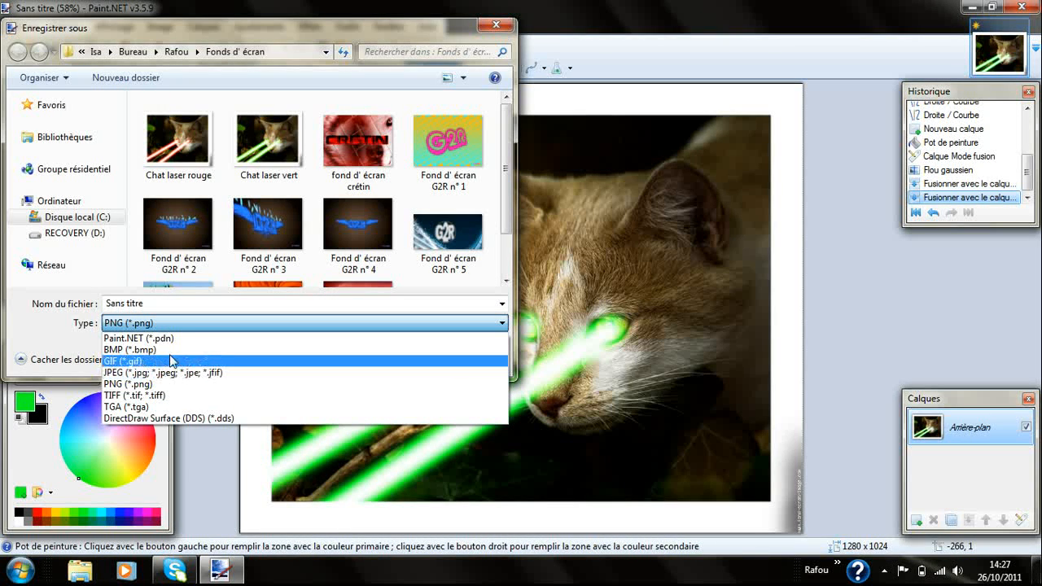
{"action": "left_click", "coordinate": [172, 384]}
{"action": "left_click", "coordinate": [185, 302]}
{"action": "type", "text": "C"}
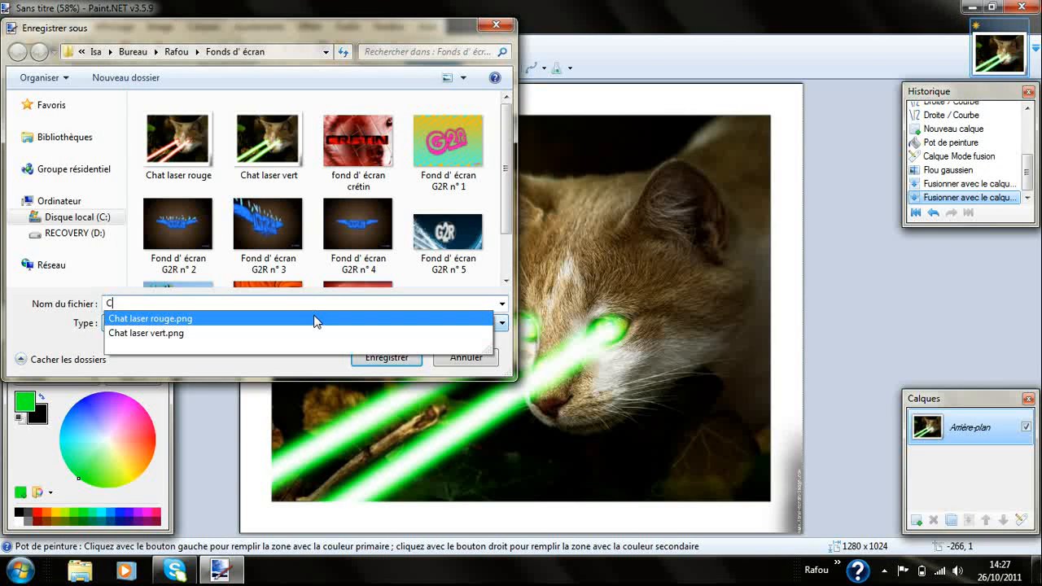
{"action": "type", "text": "hat laser vr"}
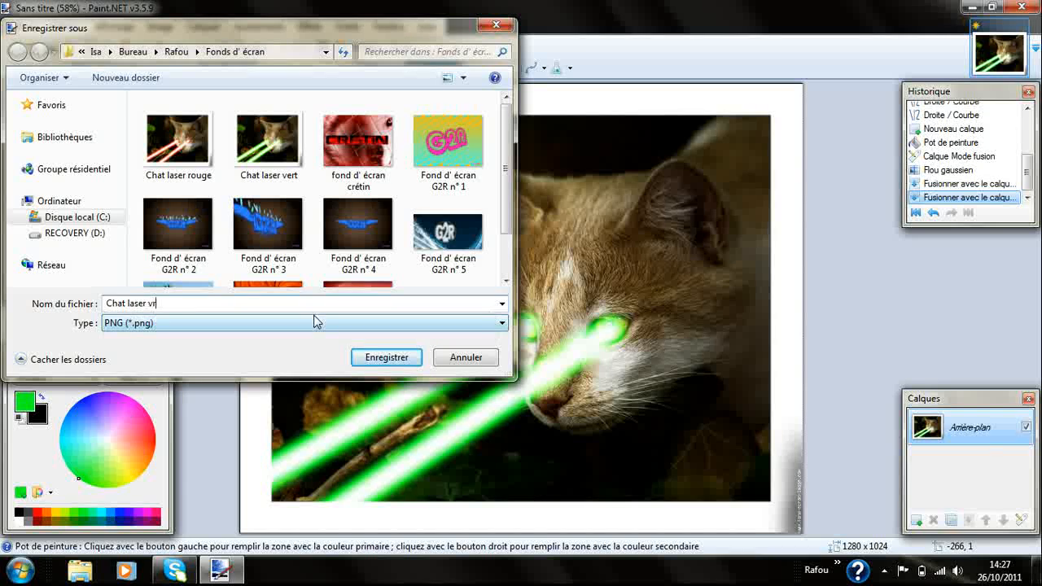
{"action": "key", "text": "BackSpace"}
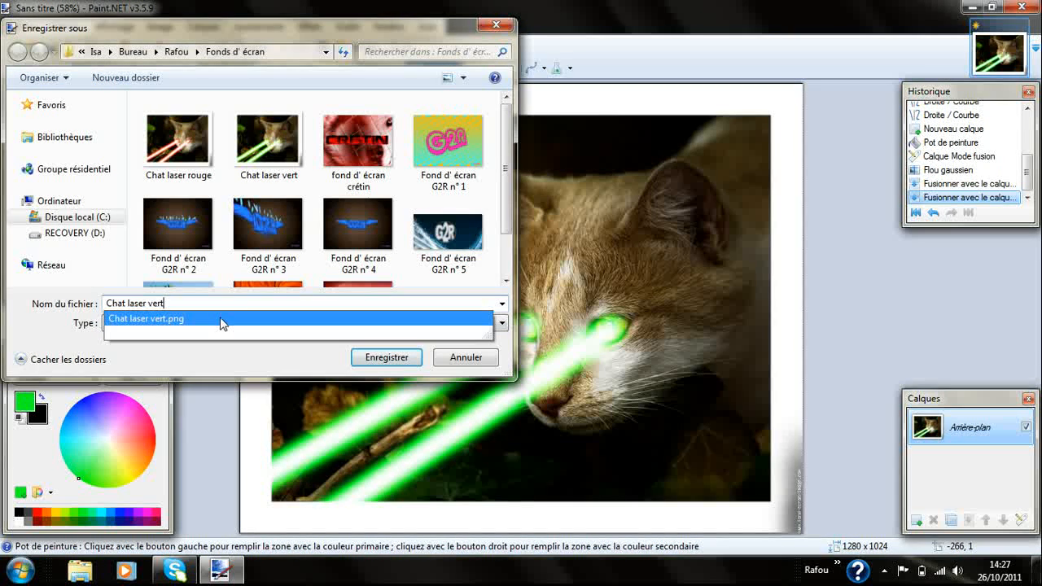
{"action": "left_click", "coordinate": [226, 363]}
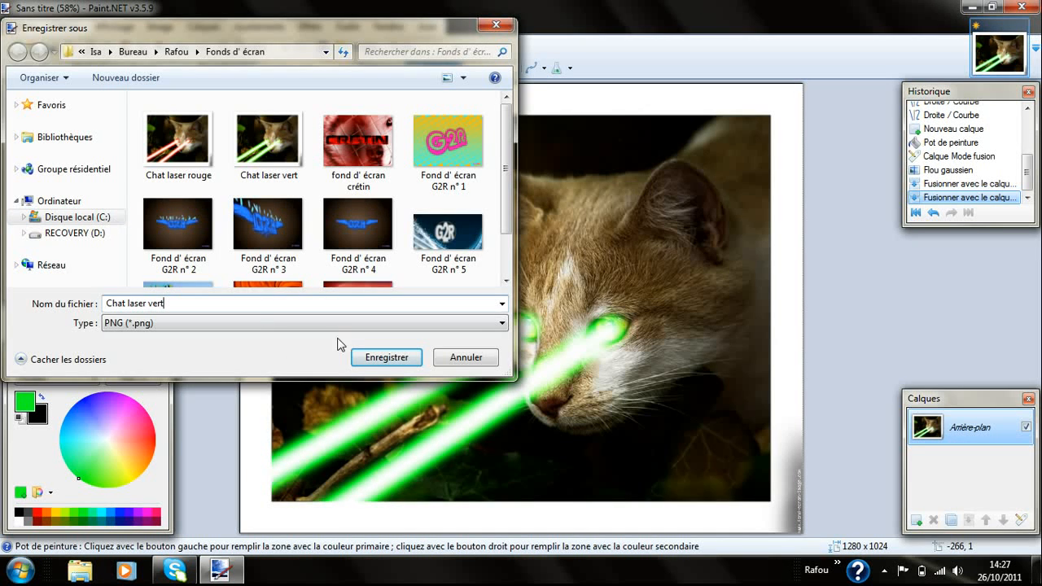
- Save the picture over the existing file with automatically detected colour depth, and close the program
{"action": "left_click", "coordinate": [388, 363]}
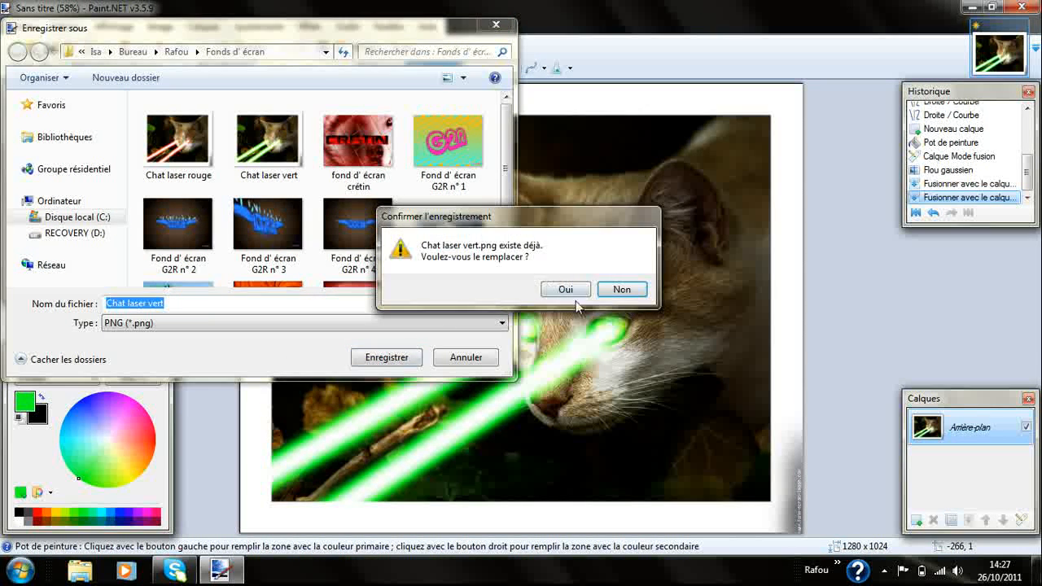
{"action": "left_click", "coordinate": [569, 292]}
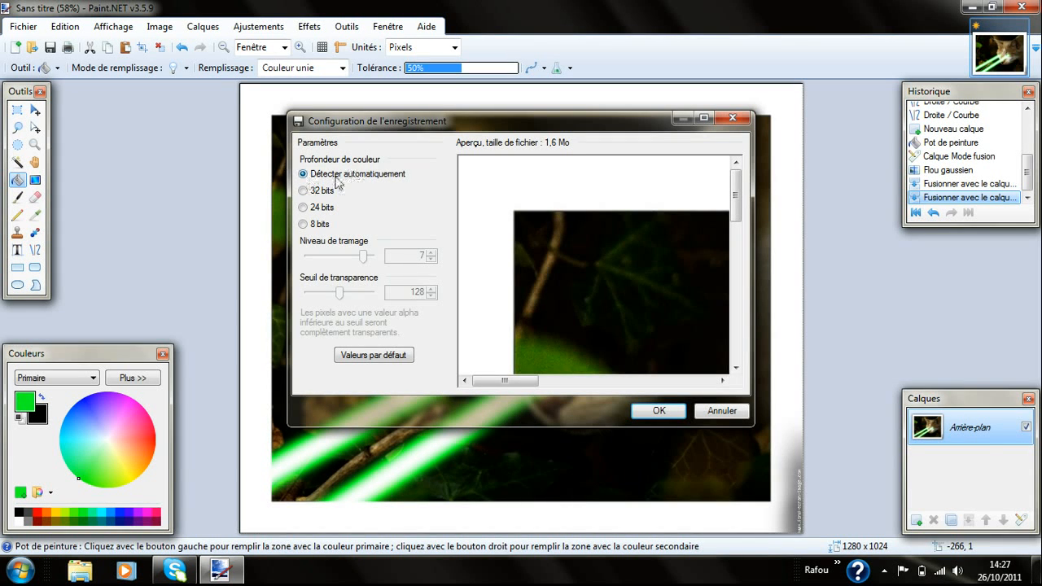
{"action": "left_click", "coordinate": [659, 410]}
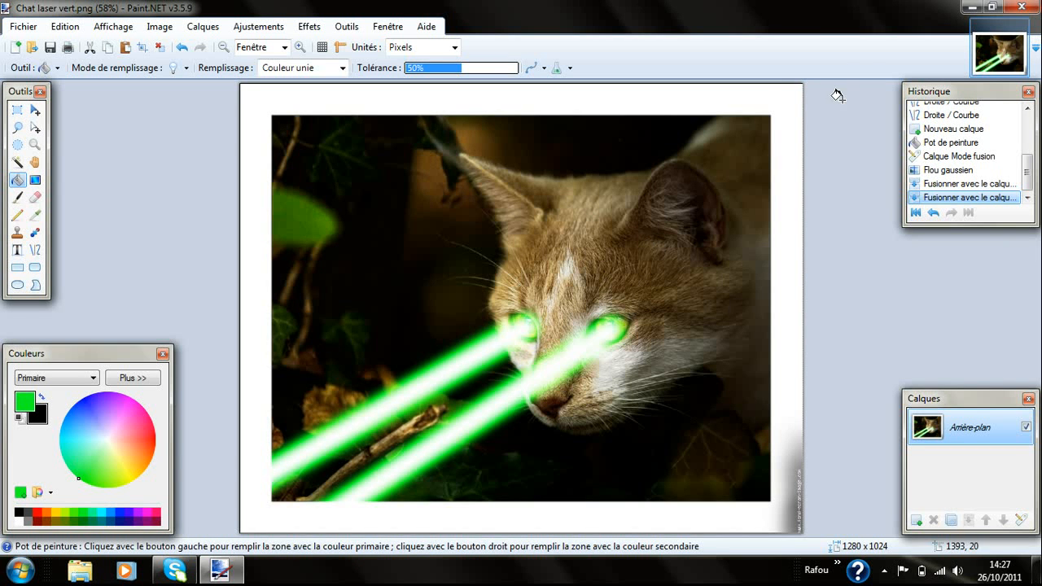
{"action": "left_click", "coordinate": [1025, 7]}
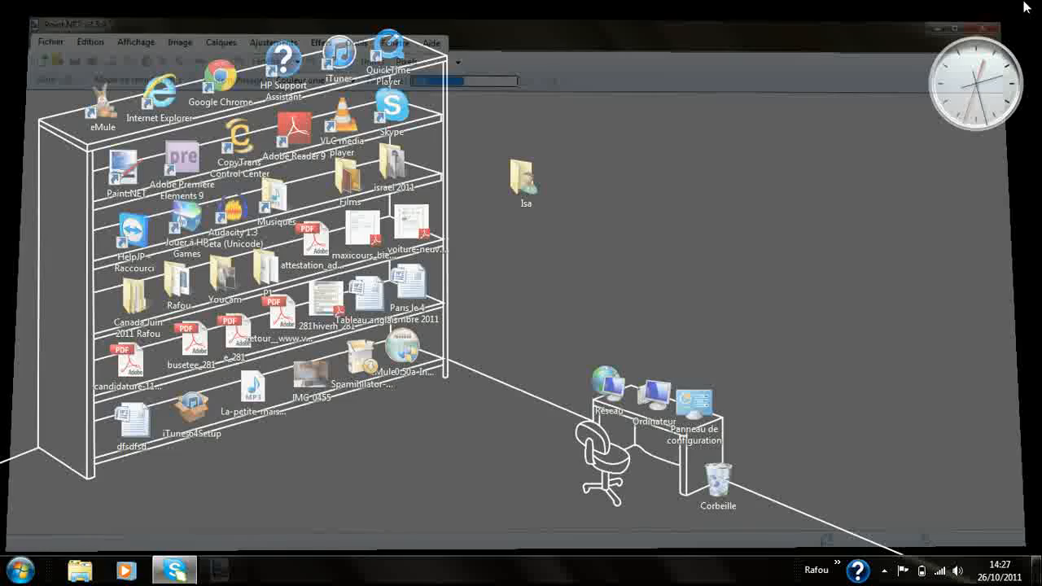
{"action": "left_click_drag", "start_coordinate": [2, 2], "coordinate": [177, 3]}
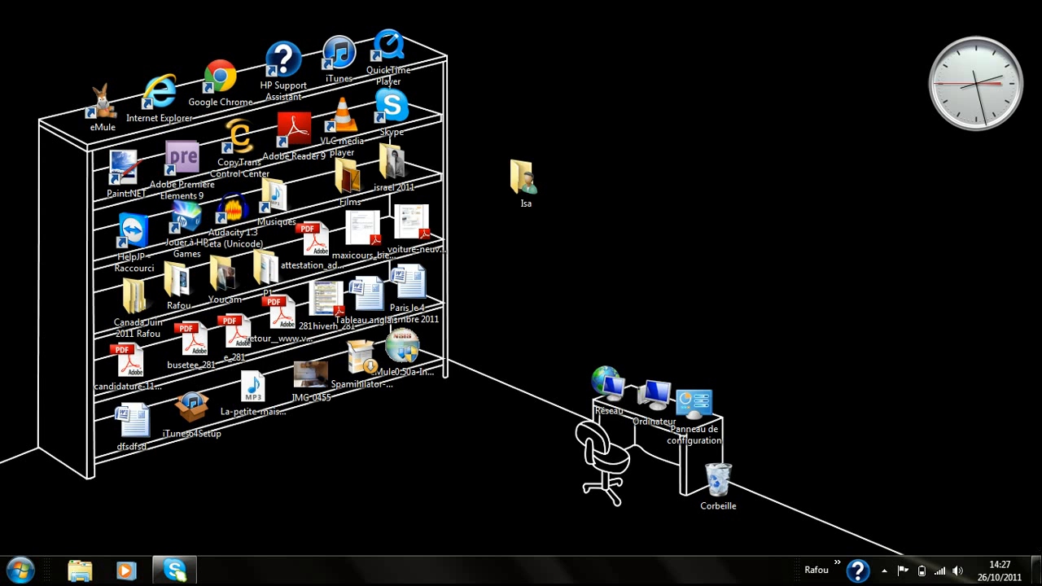
{"action": "left_click_drag", "start_coordinate": [1003, 547], "coordinate": [791, 298]}
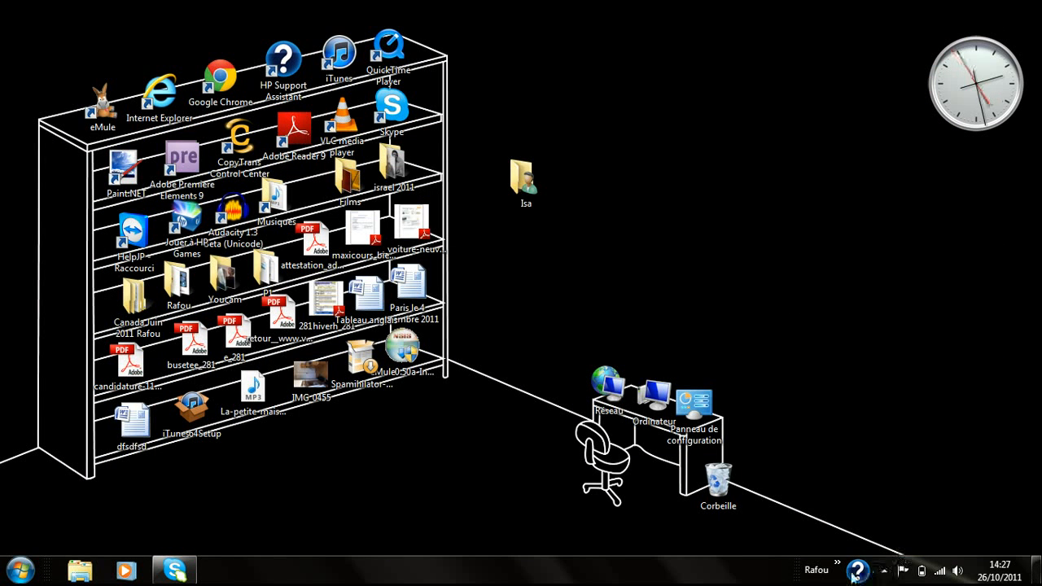